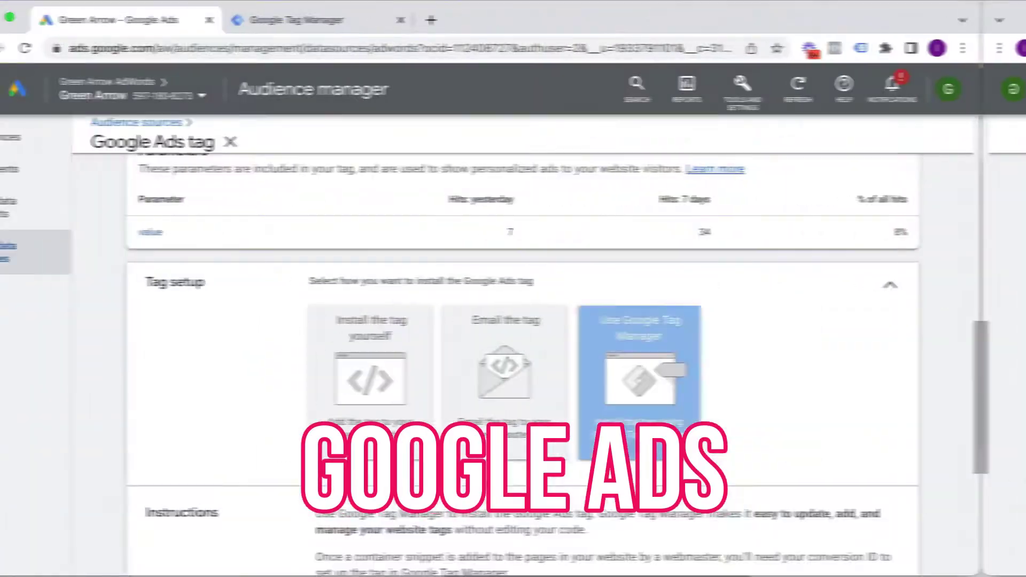
- Go to Audience manager's Your data sources via Tools & Settings > Shared Library
scroll(641, 347, "down", 3)
scroll(641, 347, "up", 1)
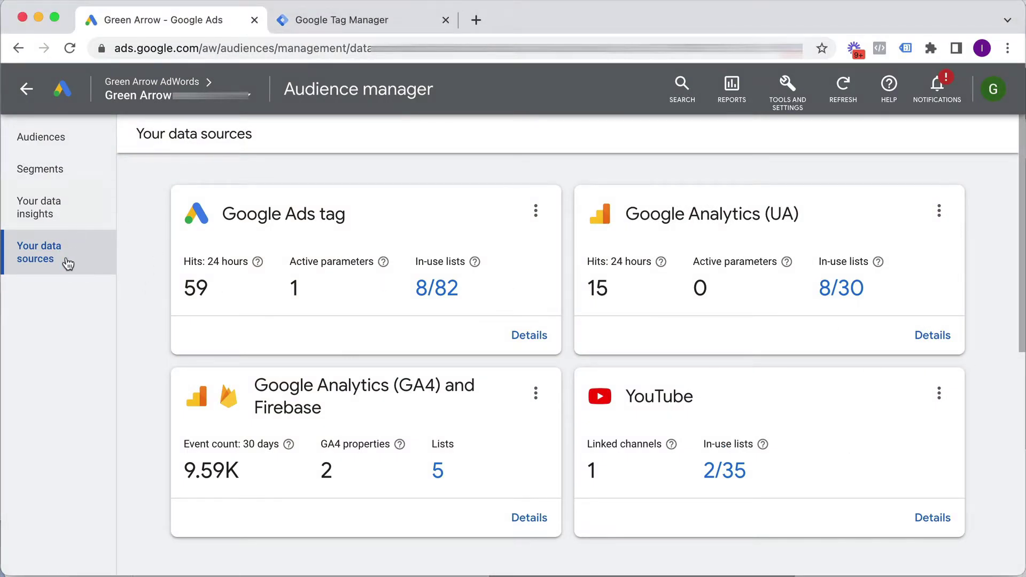
left_click(789, 102)
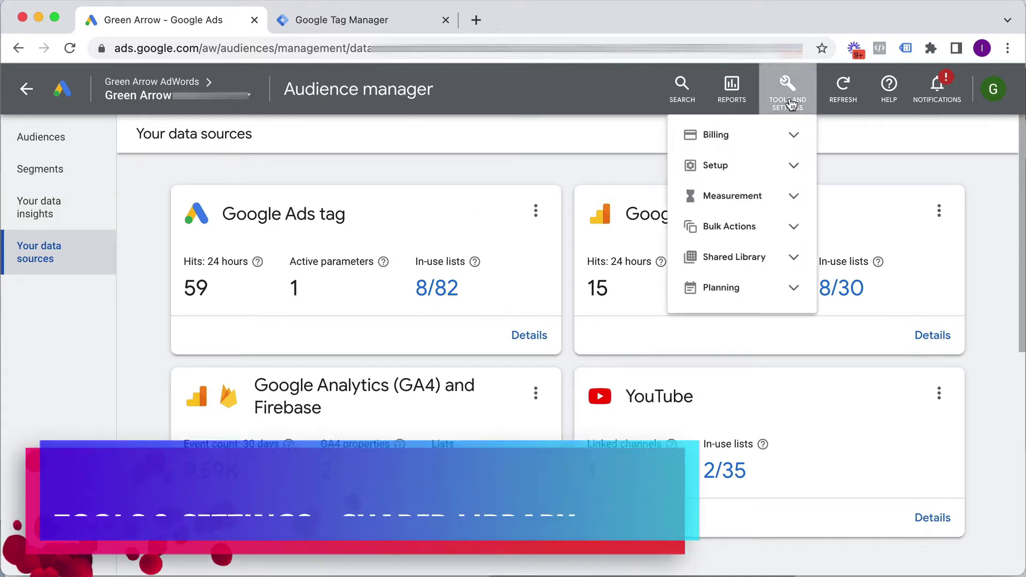
left_click(674, 293)
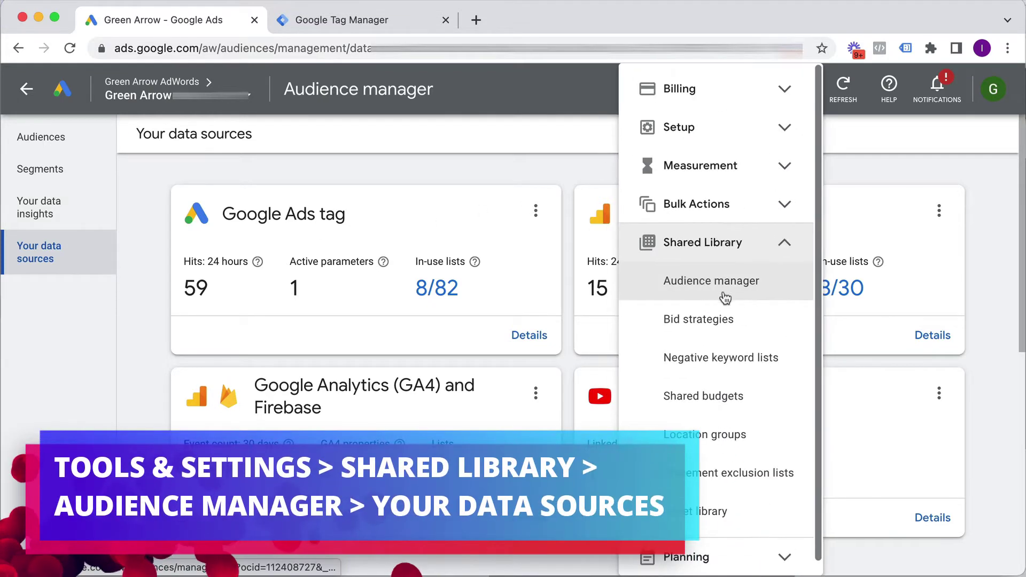
left_click(123, 292)
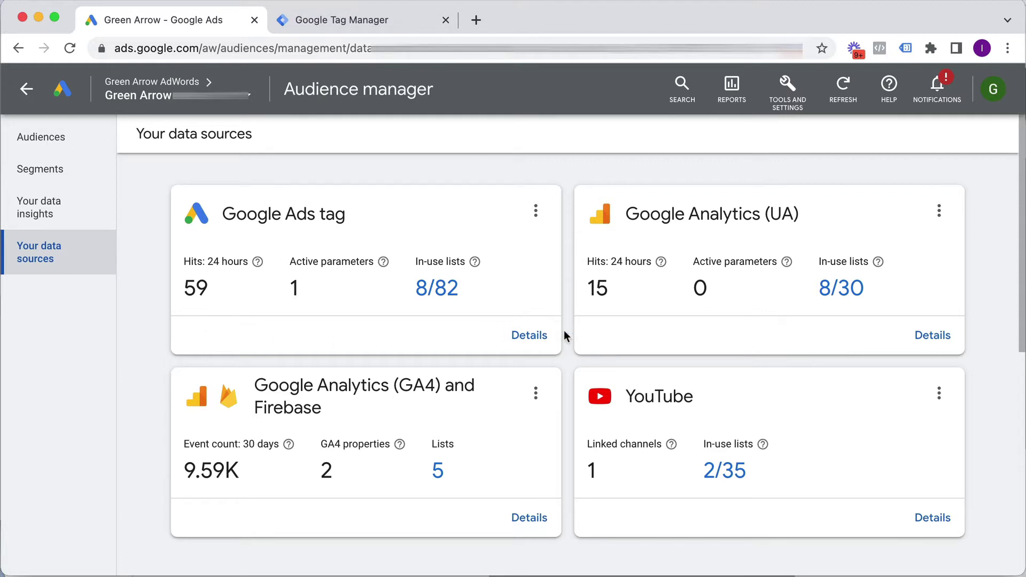
- Open the Google Ads tag details and show its Google Tag Manager setup instructions
left_click(530, 336)
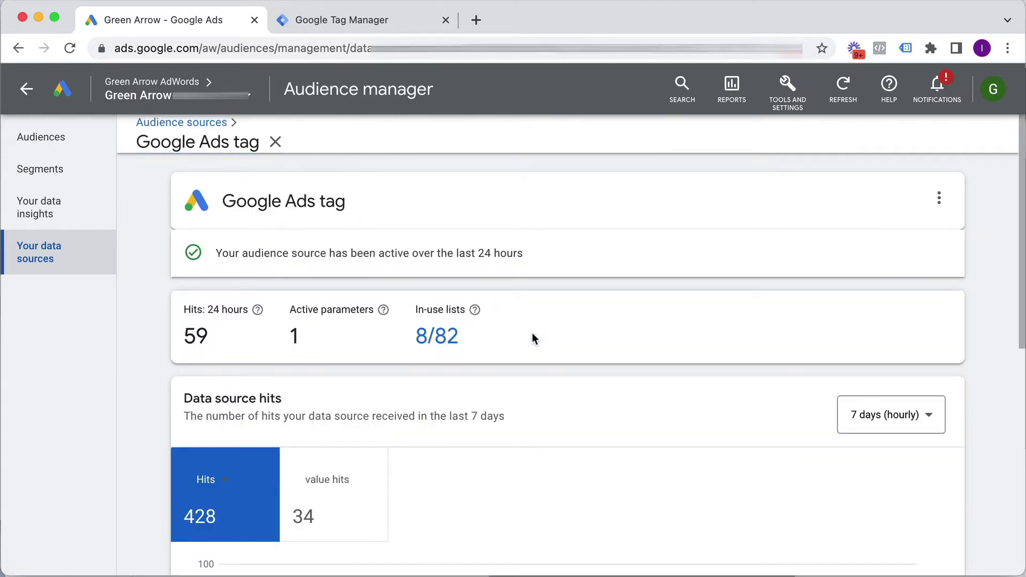
scroll(531, 338, "down", 10)
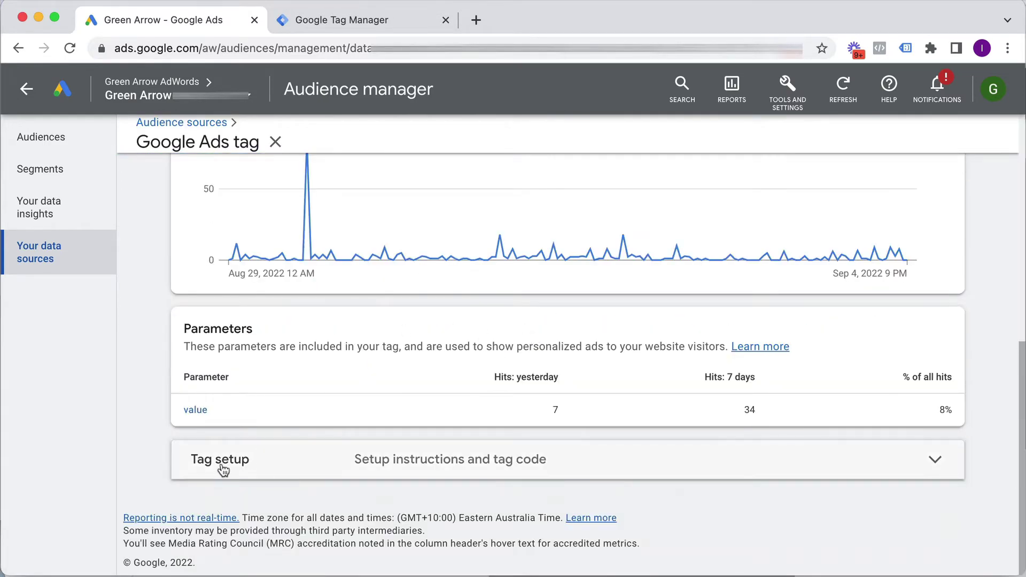
left_click(469, 469)
scroll(684, 458, "down", 5)
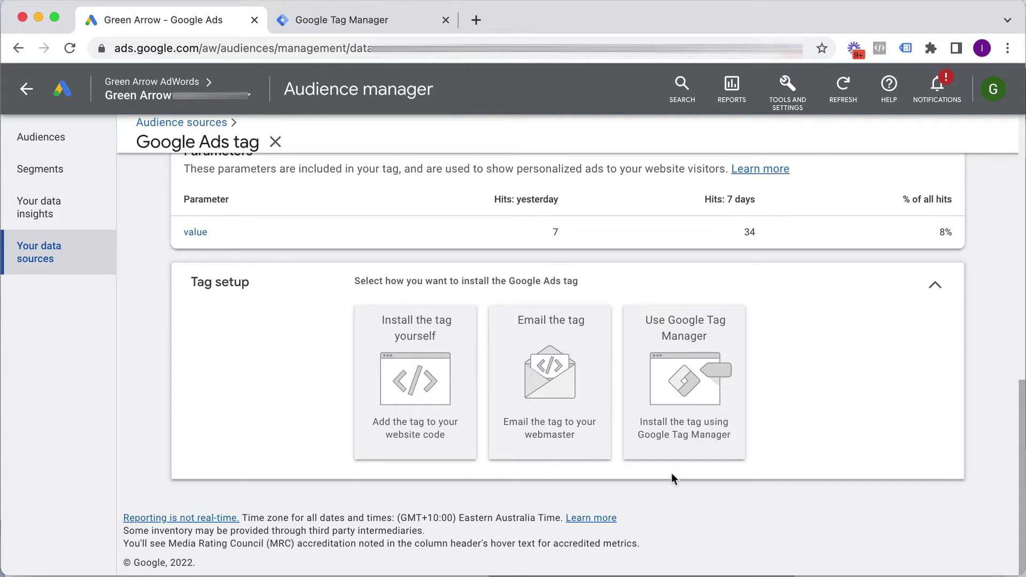
left_click(687, 442)
- Copy the tag's conversion ID from the setup instructions
scroll(687, 442, "down", 3)
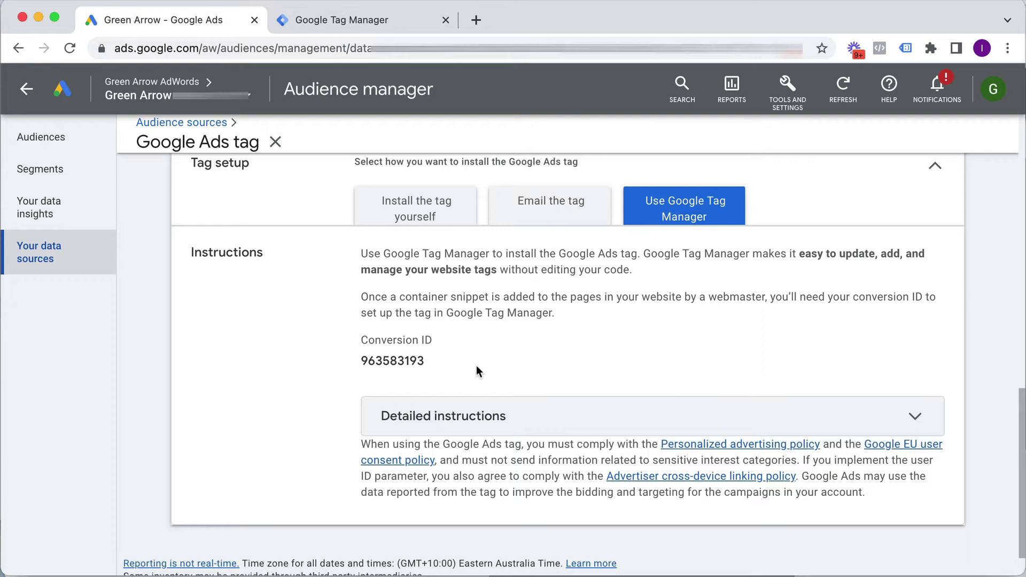
double_click(391, 361)
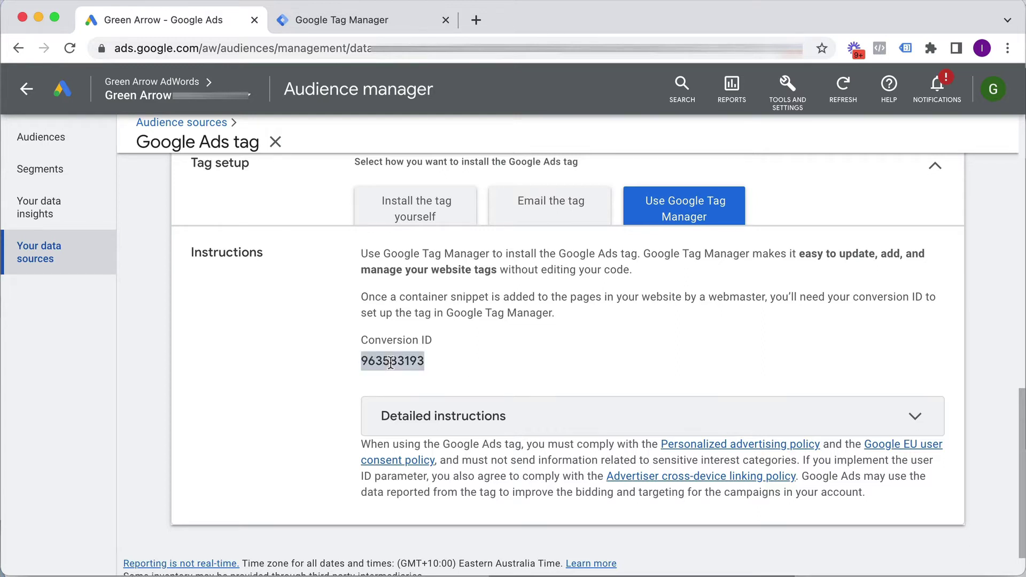
left_click(318, 394)
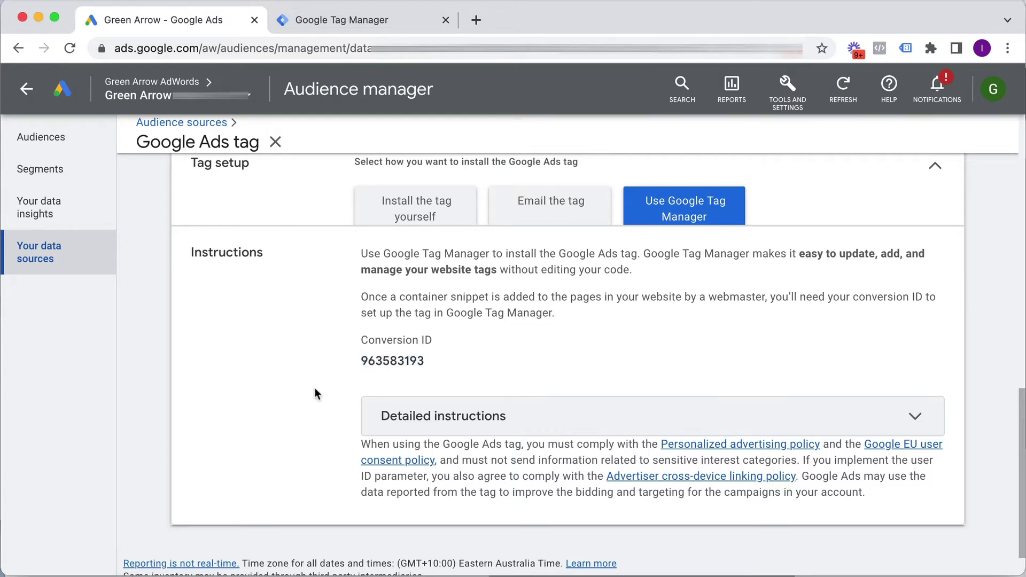
left_click(324, 28)
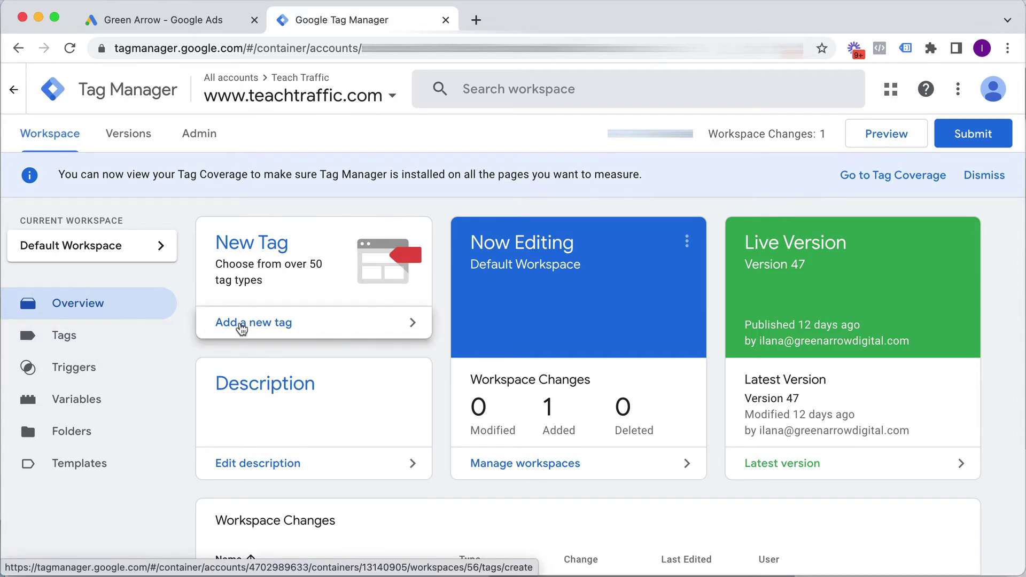
- Create a new tag and name it 'Google Ads Remarketing Code Test'
left_click(237, 324)
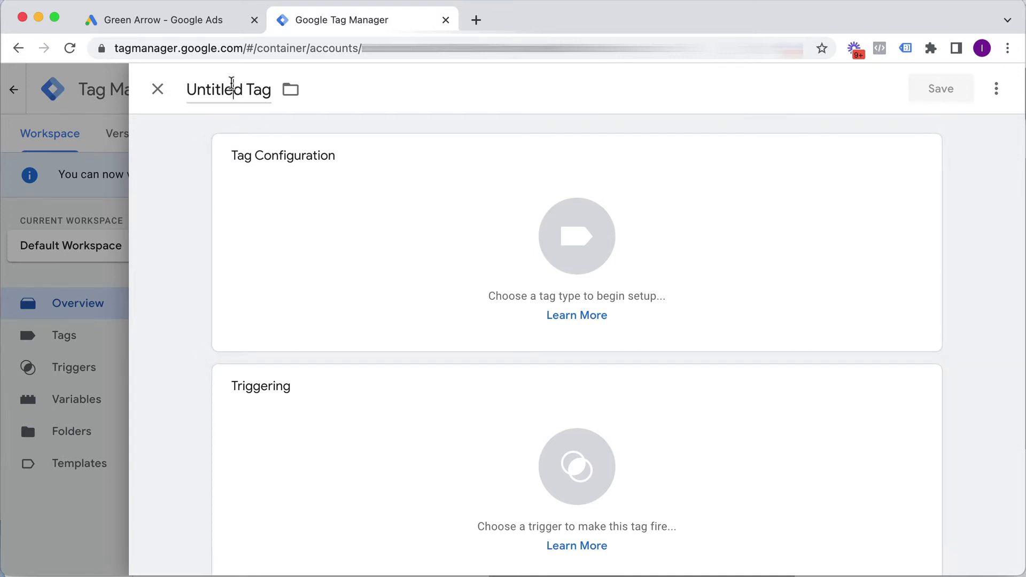
left_click(231, 84)
type("G")
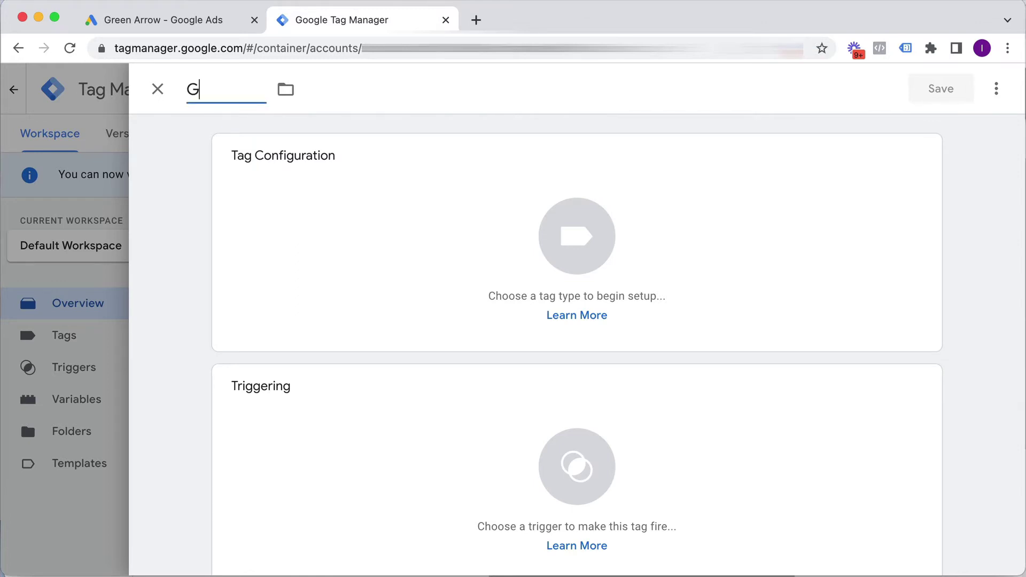
type("oogle Ads Remarketing Code Test")
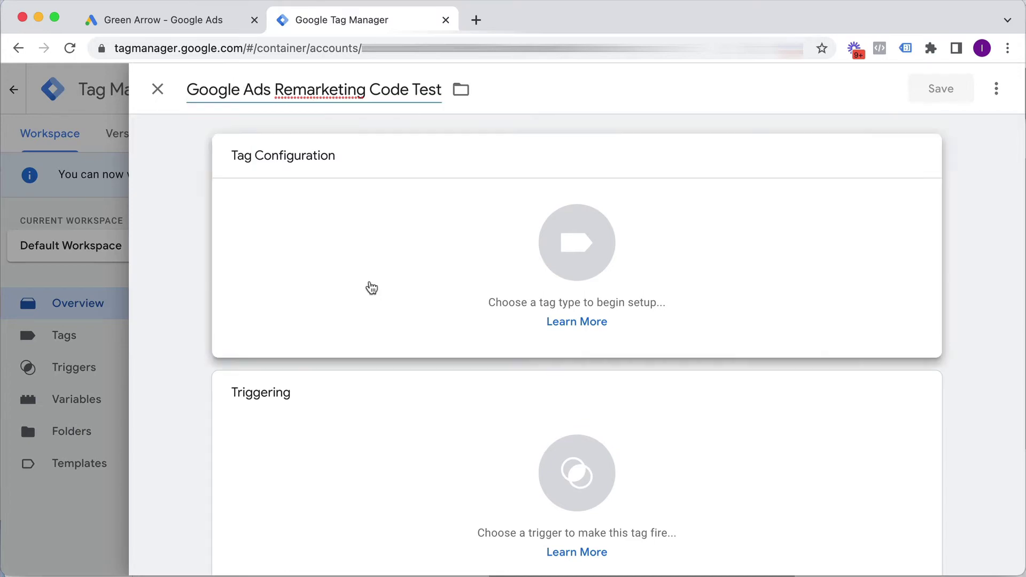
- Set the tag type to Google Ads Remarketing and paste the copied conversion ID
left_click(369, 287)
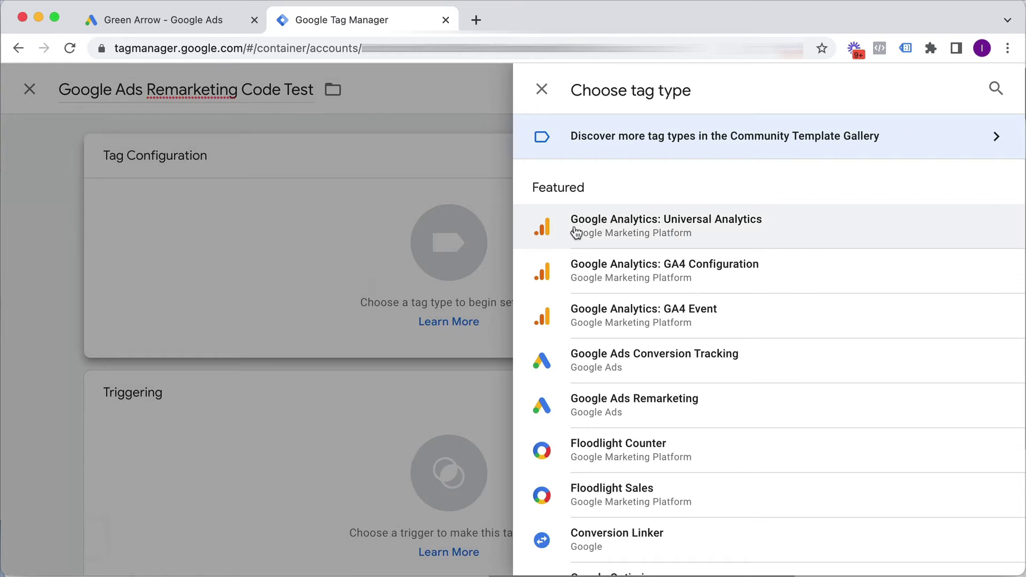
left_click(636, 412)
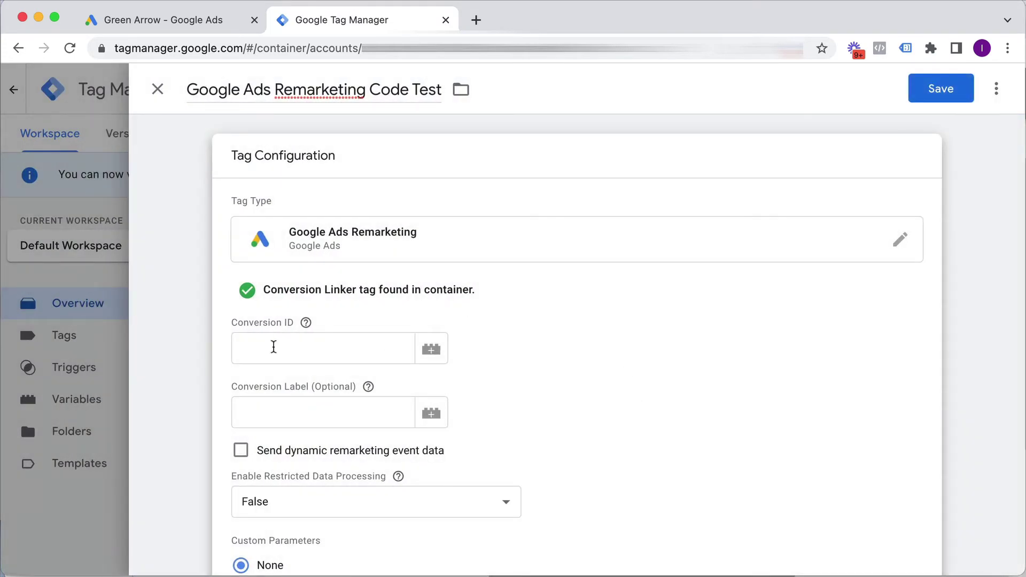
left_click(271, 346)
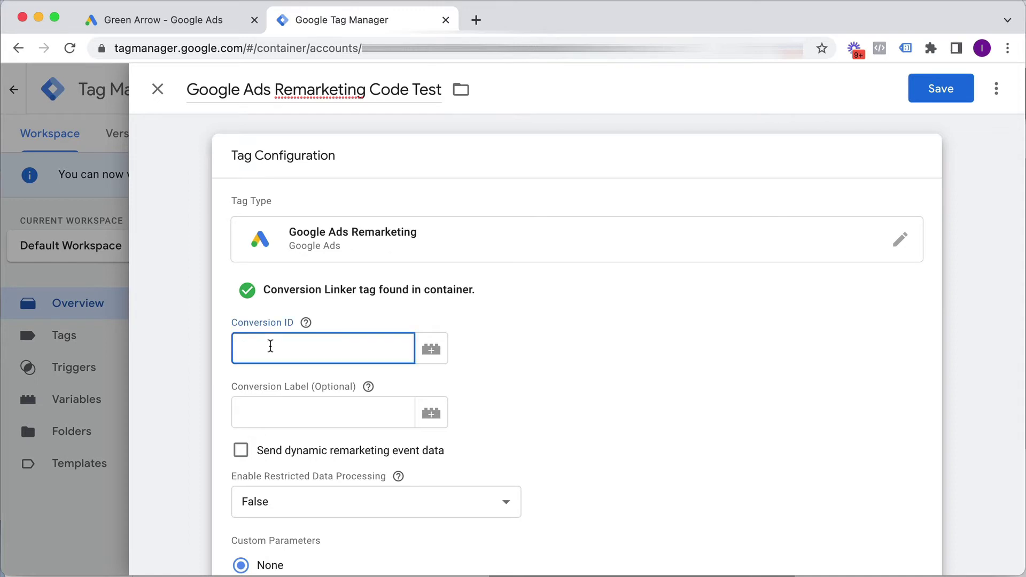
type("963523193")
scroll(553, 414, "down", 9)
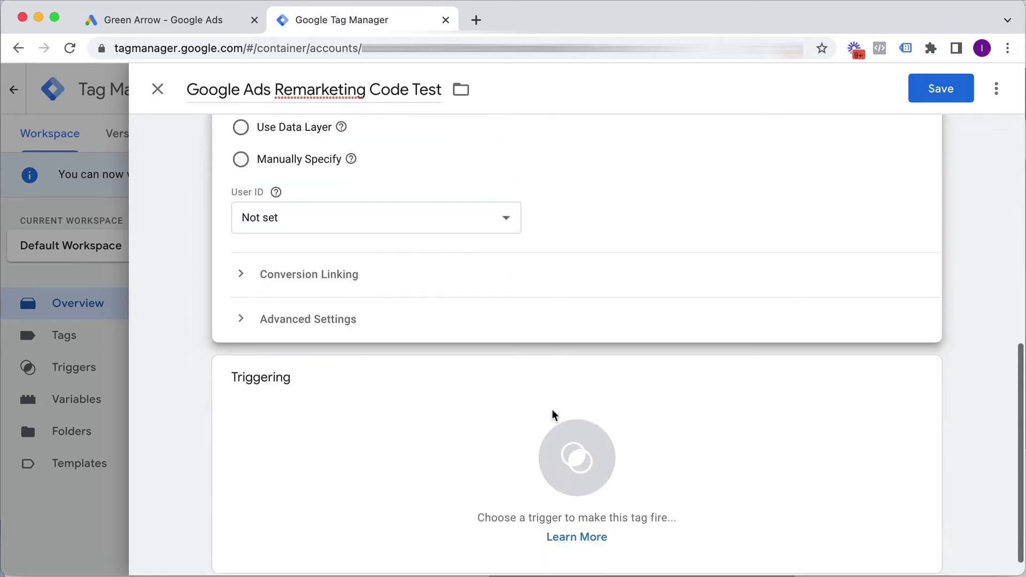
- Assign the All Pages trigger to the tag and save it
left_click(454, 419)
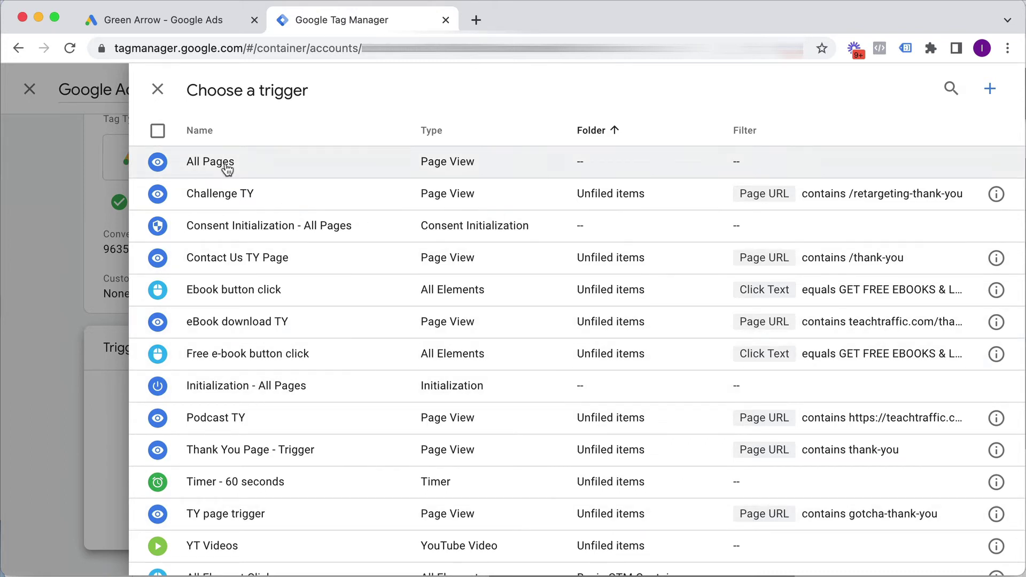
left_click(243, 169)
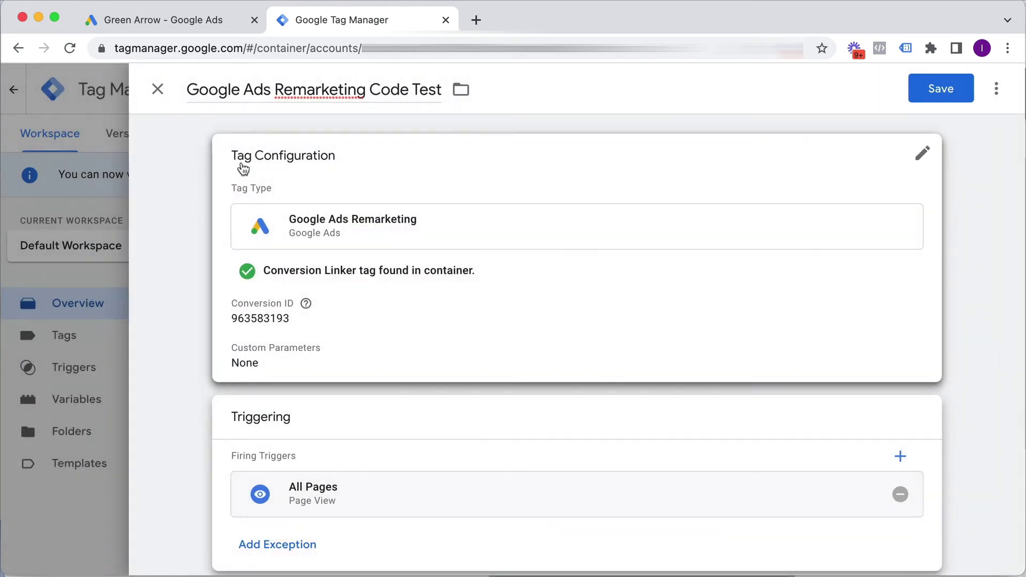
left_click(941, 98)
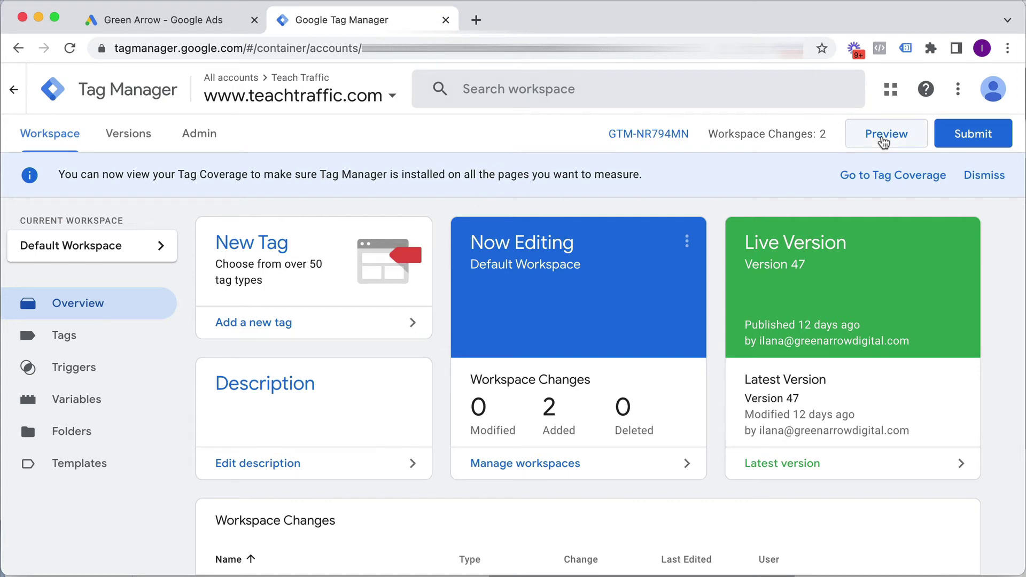
left_click(883, 140)
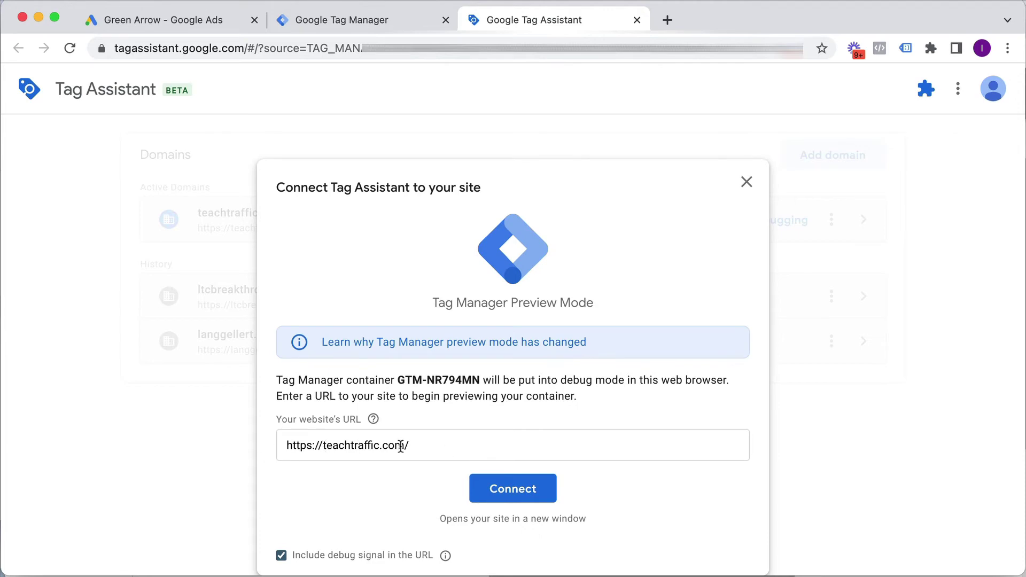
left_click(521, 499)
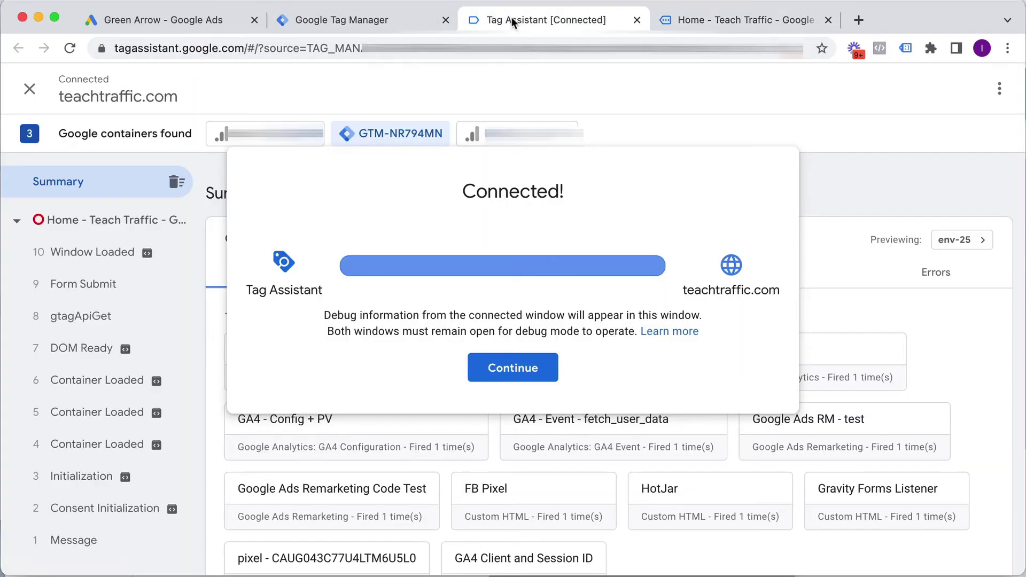
- Check Tag Assistant's Tags Fired list for the Google Ads Remarketing Code Test tag
left_click(511, 17)
left_click(508, 381)
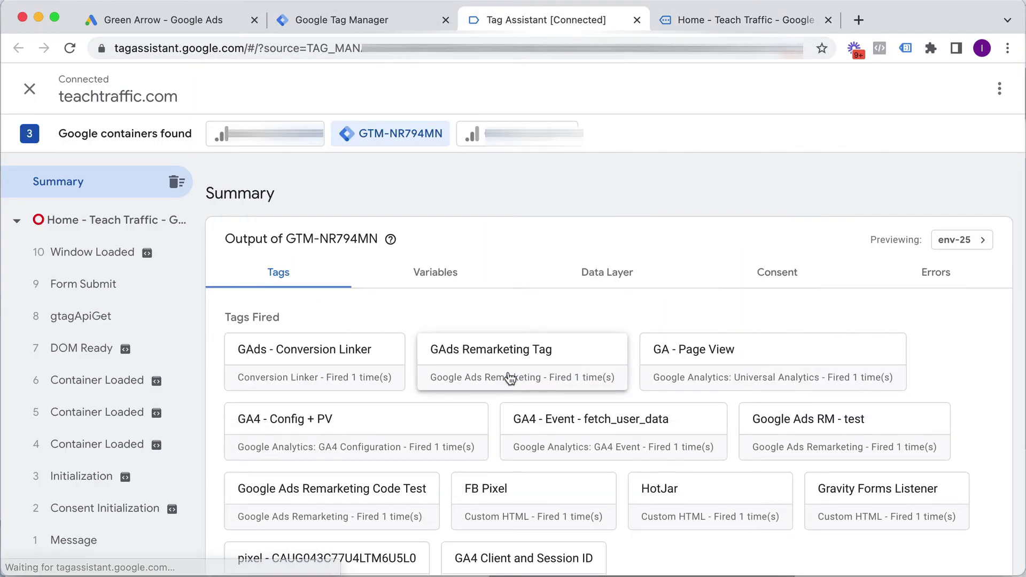
scroll(685, 438, "down", 1)
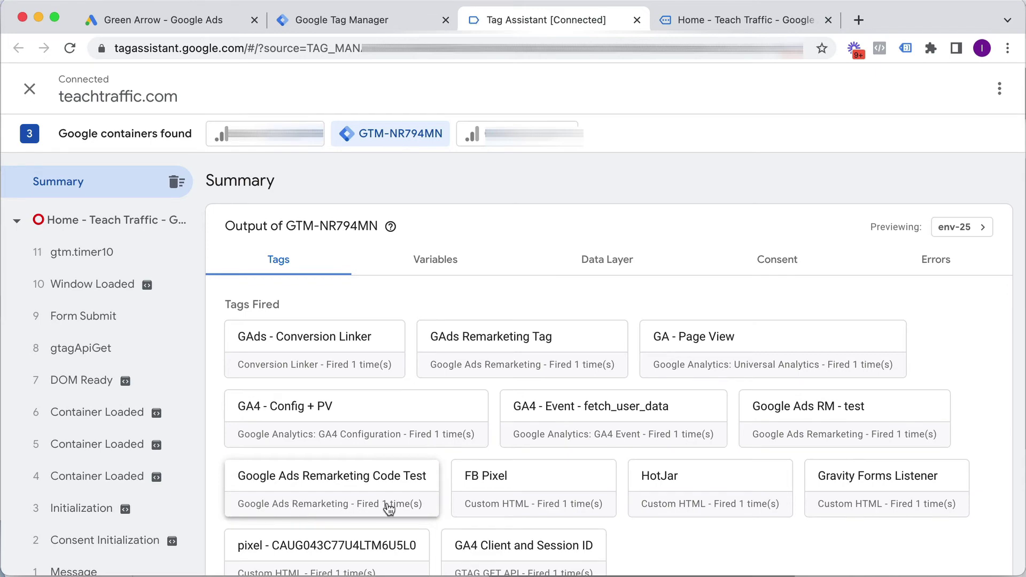
left_click(733, 21)
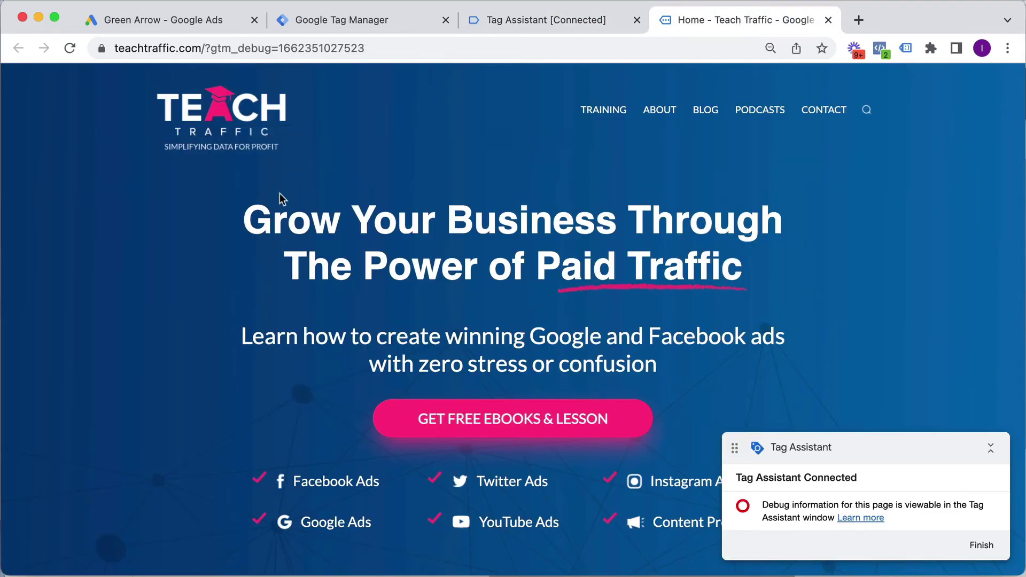
left_click(556, 23)
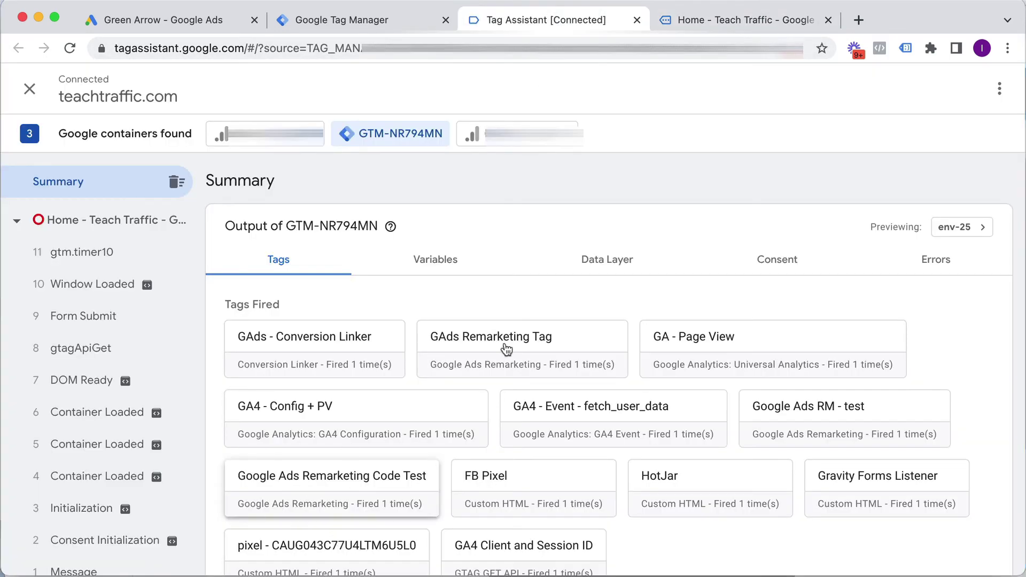
- Close the teachtraffic.com debug tab and the Tag Assistant tab
left_click(756, 16)
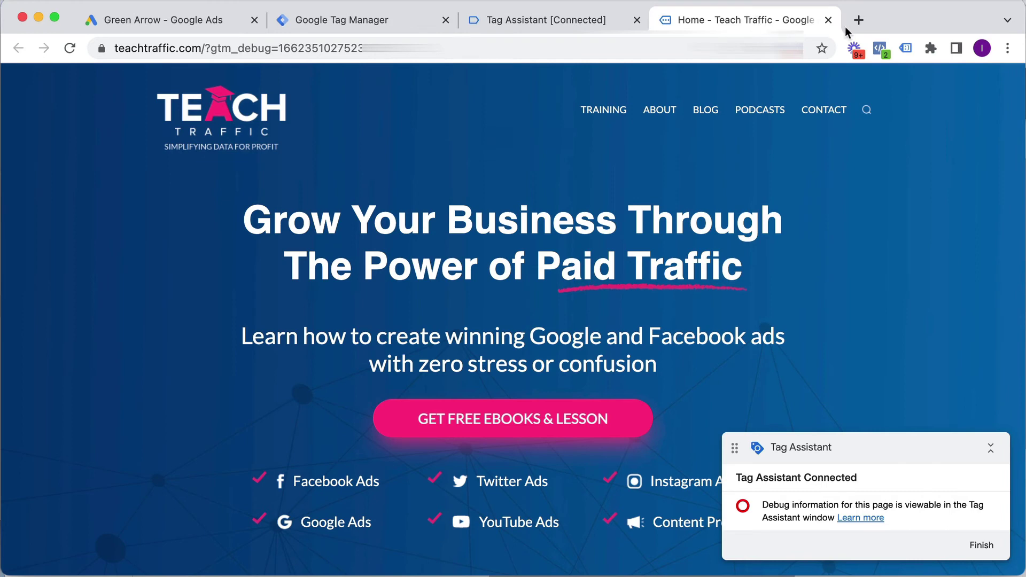
left_click(828, 19)
left_click(636, 20)
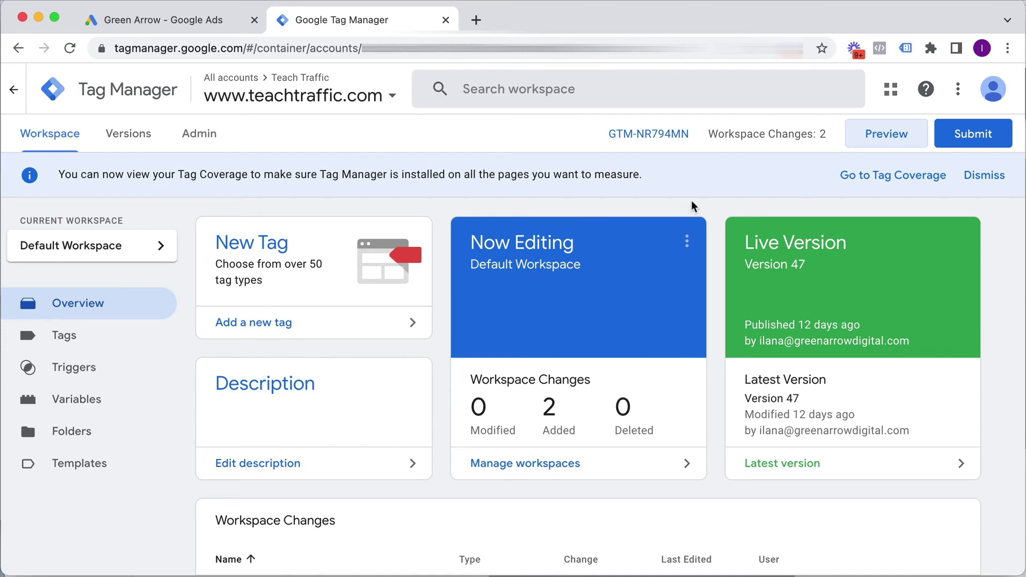
left_click(955, 131)
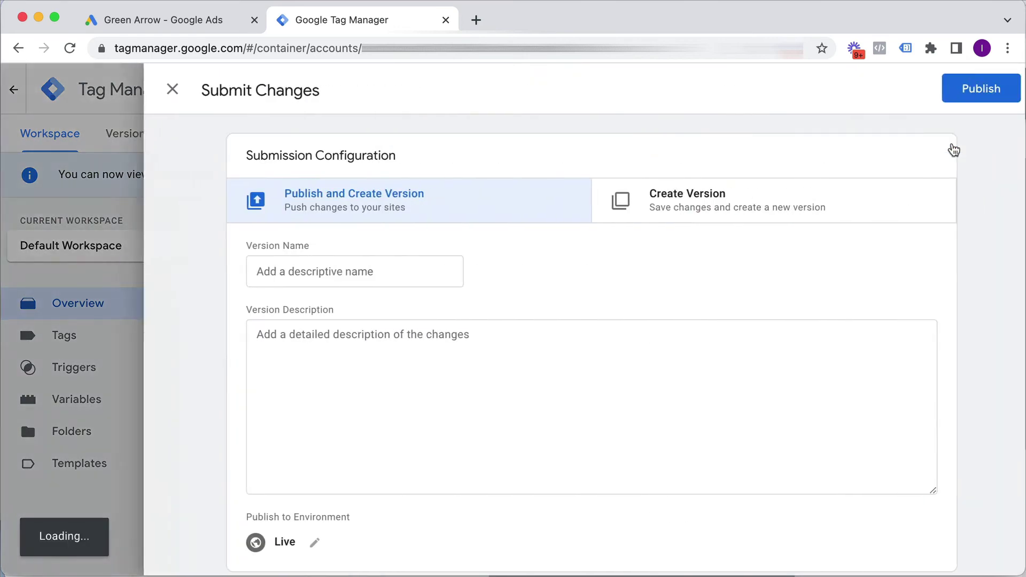
left_click(370, 272)
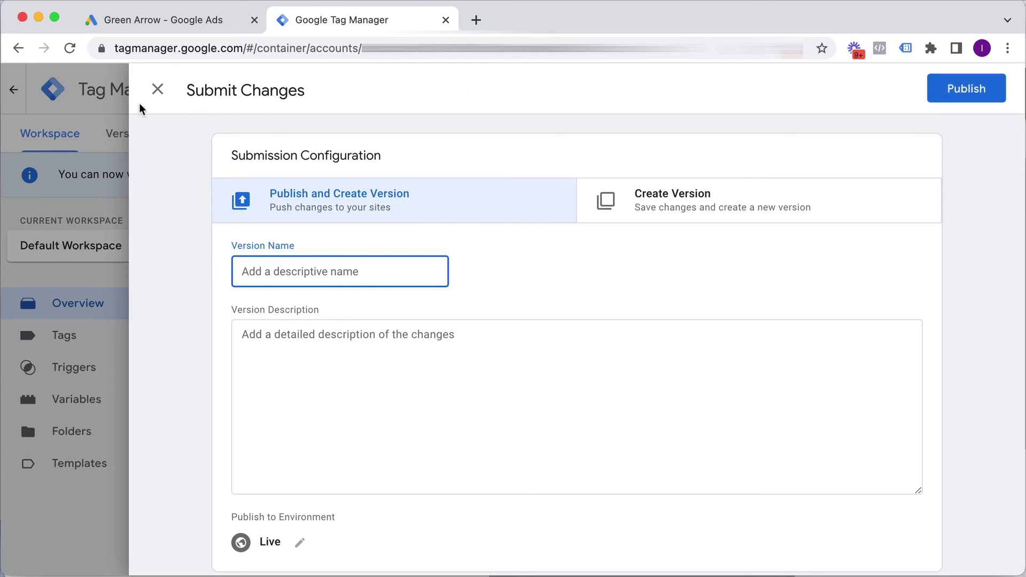
left_click(157, 94)
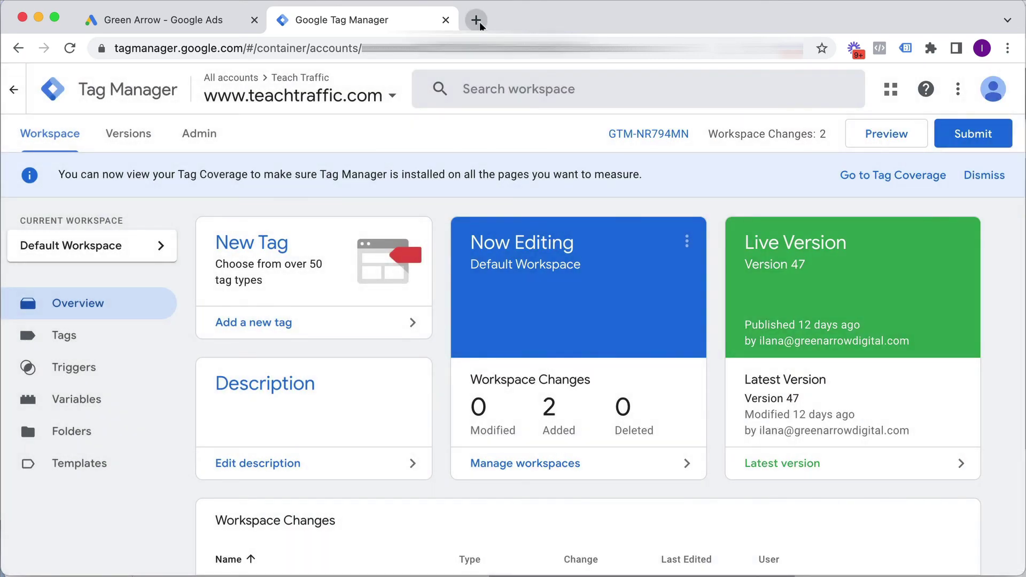
- Open teachtraffic.com in a new browser tab
left_click(479, 24)
type("tea")
key("Return")
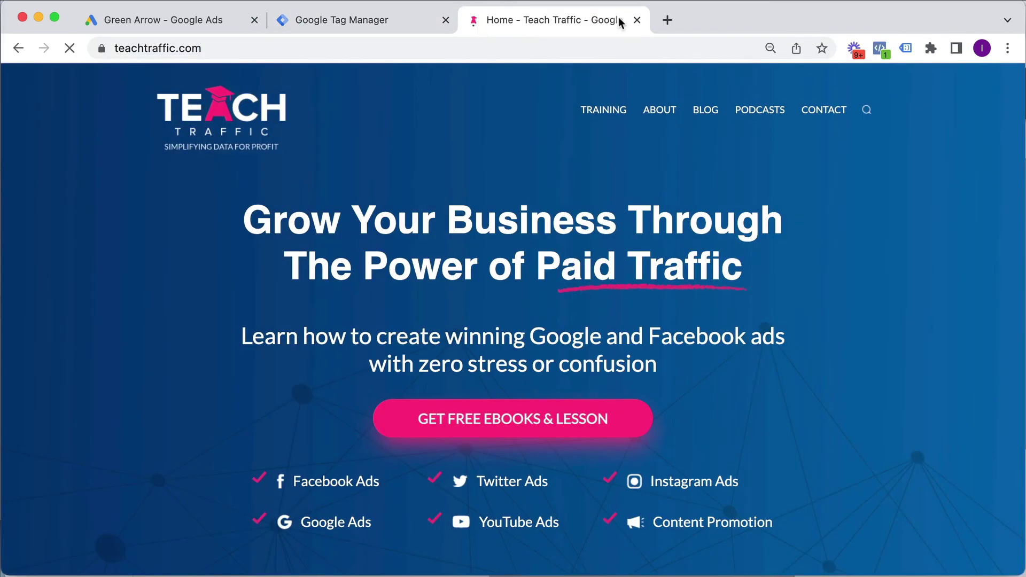
- Enable Tag Assistant Legacy, reload, and confirm Google Ads Remarketing Tag 963583193 is found
left_click(902, 50)
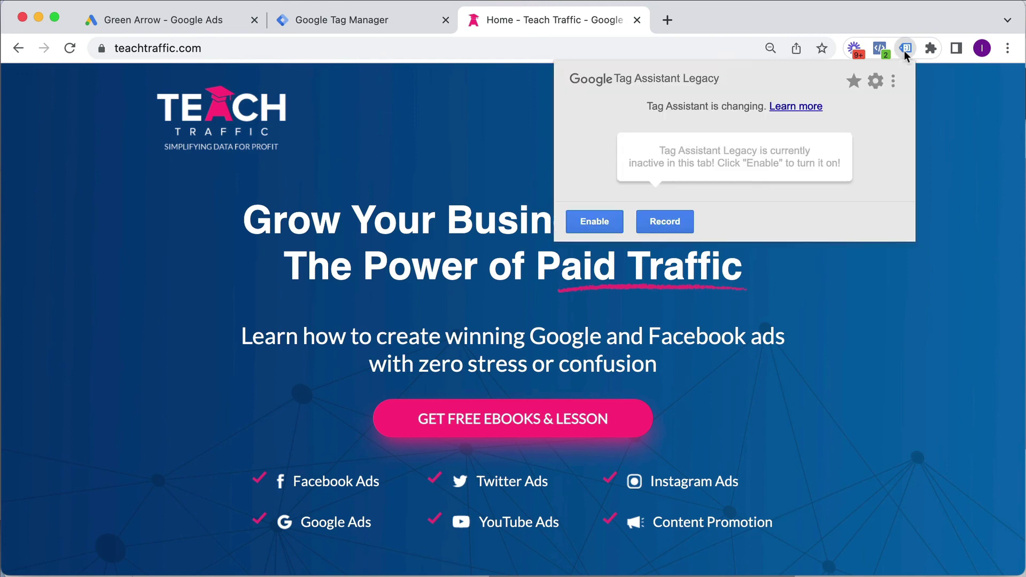
left_click(582, 228)
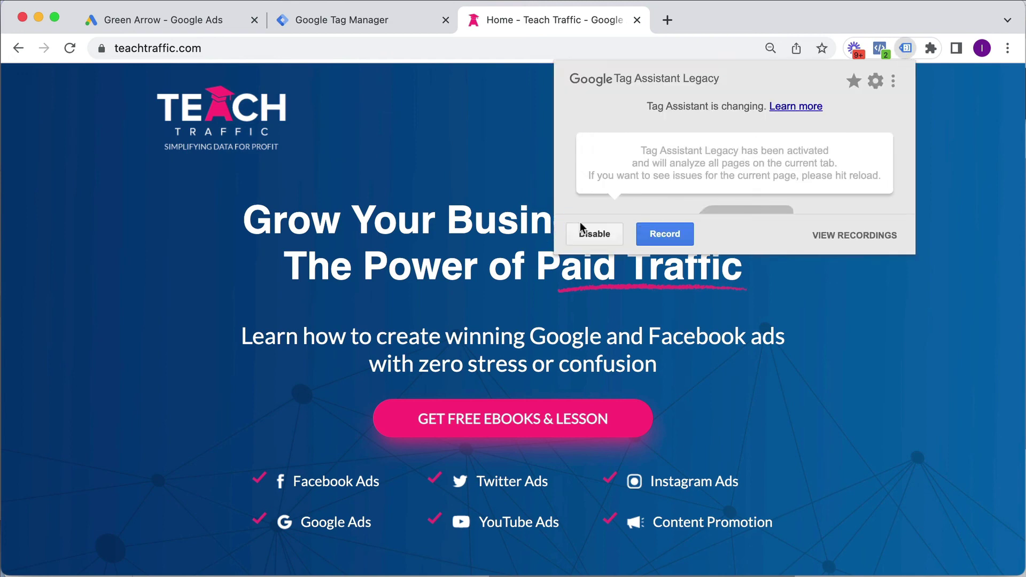
left_click(455, 101)
left_click(65, 52)
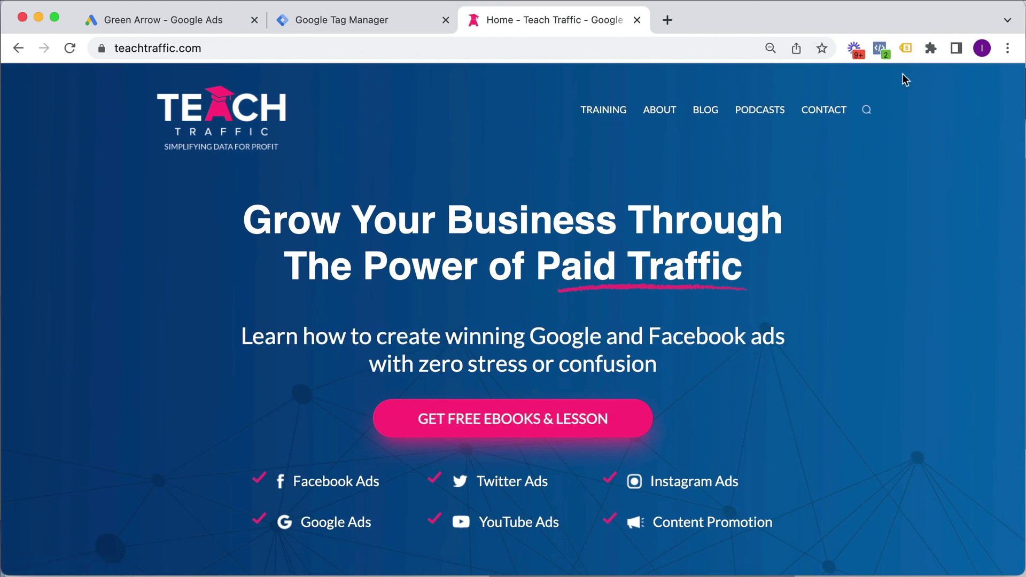
left_click(906, 48)
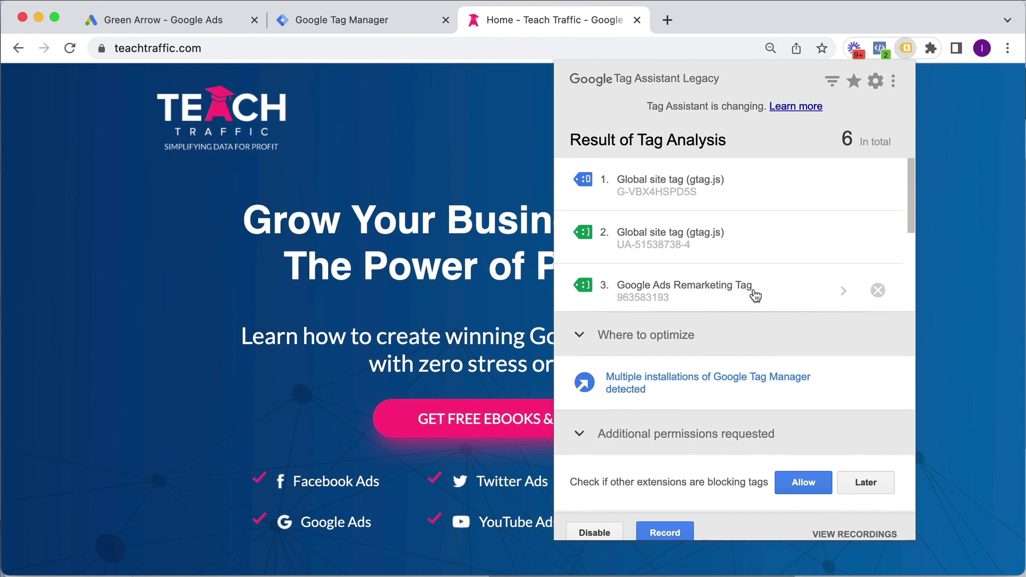
left_click(980, 163)
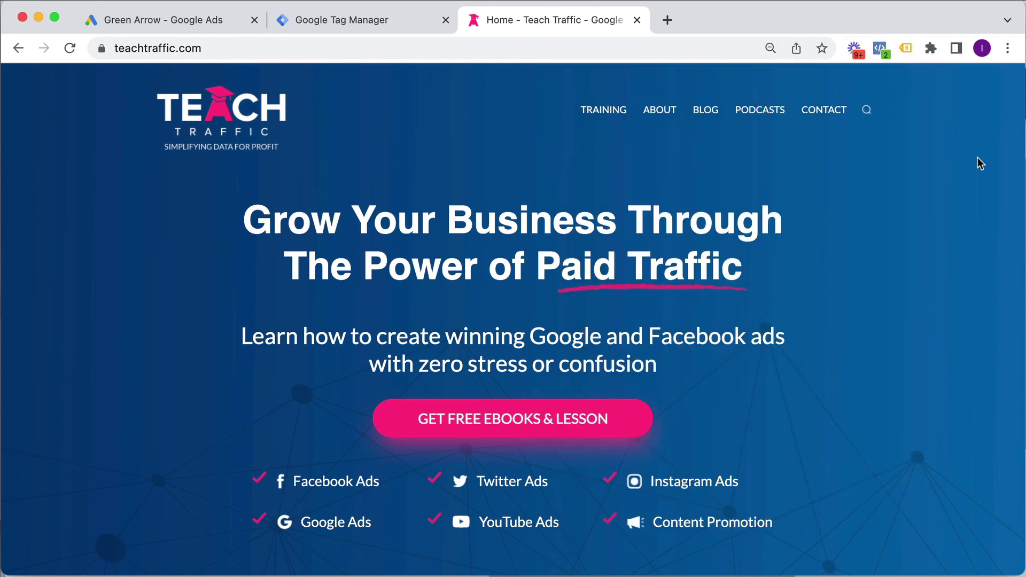